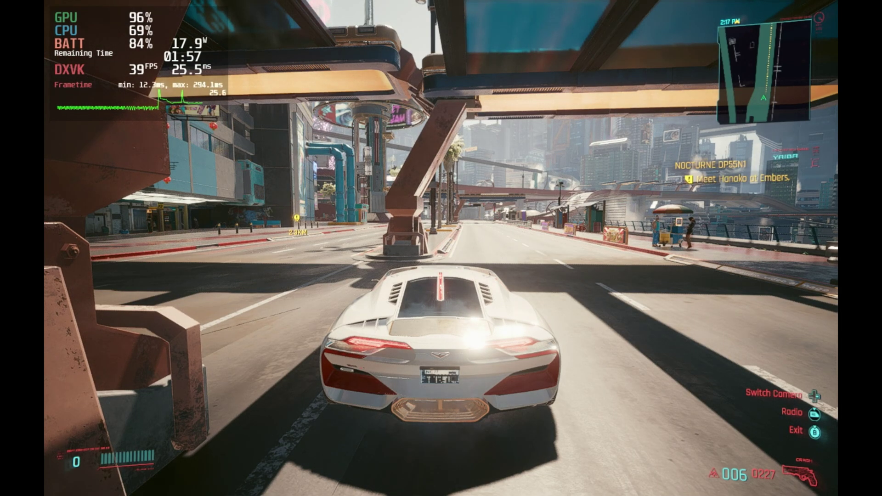
Drive the white sports car through the intersection and under the overpass, accelerating past 100 km/h
{"action": "key", "text": "w"}
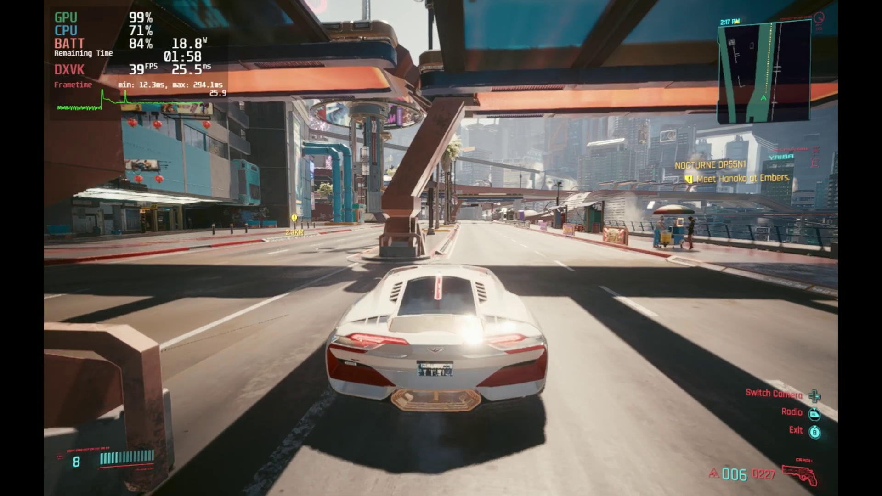
{"action": "key", "text": "w"}
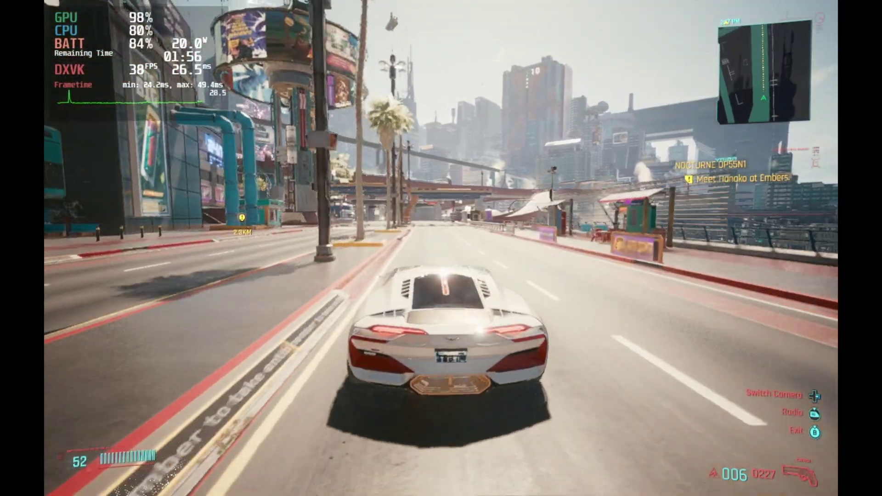
{"action": "key", "text": "w"}
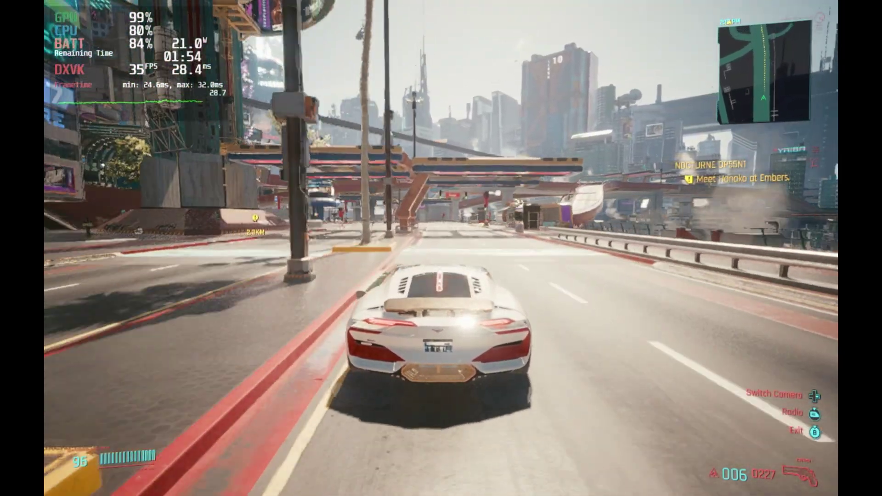
{"action": "key", "text": "w"}
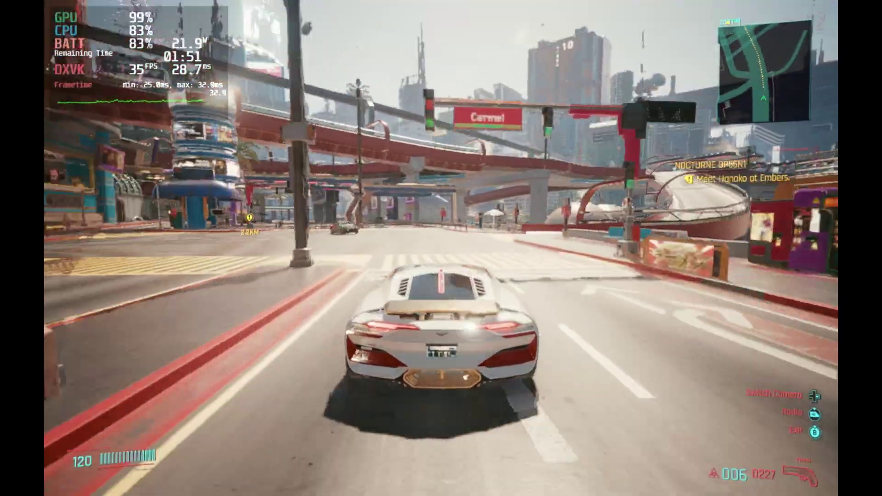
{"action": "key", "text": "w"}
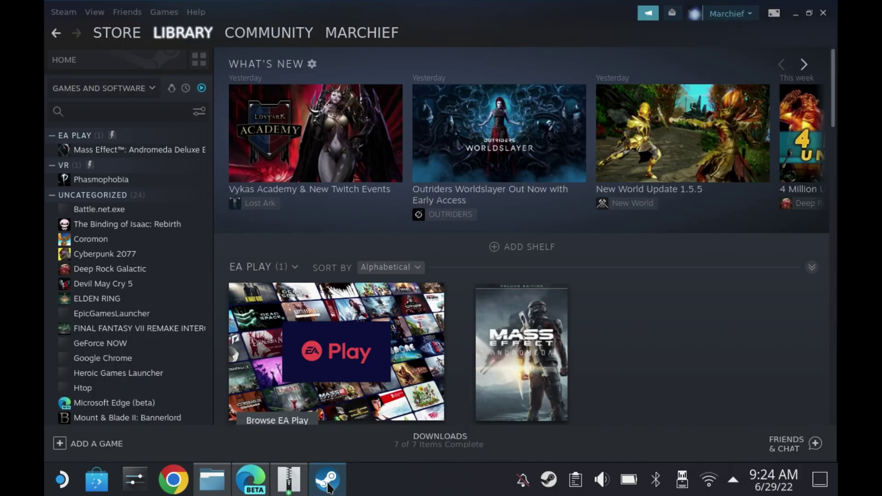
Open Cyberpunk 2077's install folder from its Steam library page via Manage > Browse local files
{"action": "left_click", "coordinate": [177, 358]}
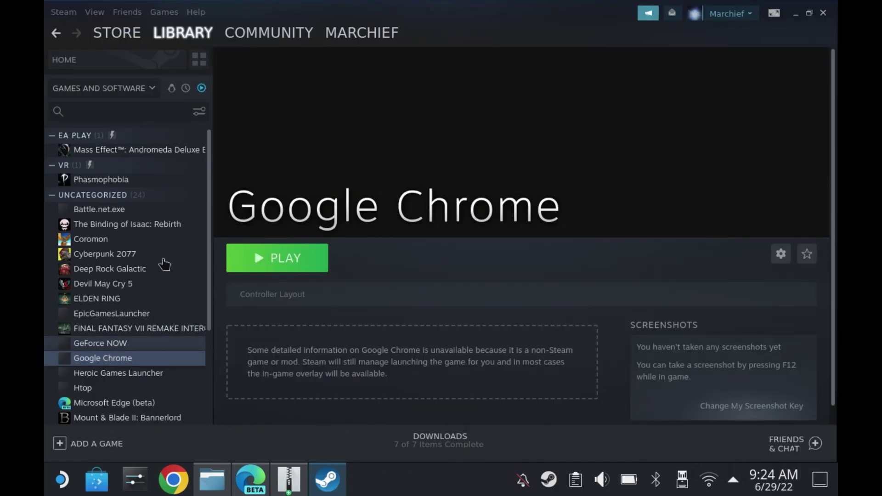
{"action": "left_click", "coordinate": [163, 260]}
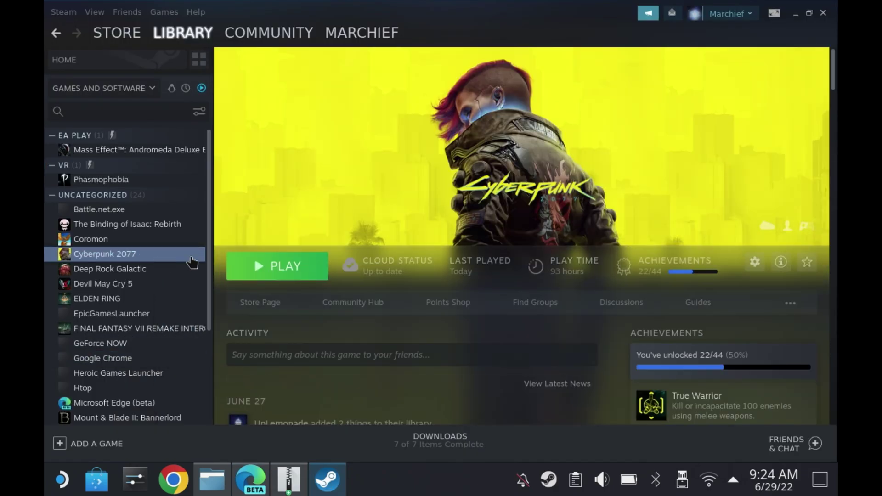
{"action": "left_click", "coordinate": [749, 265]}
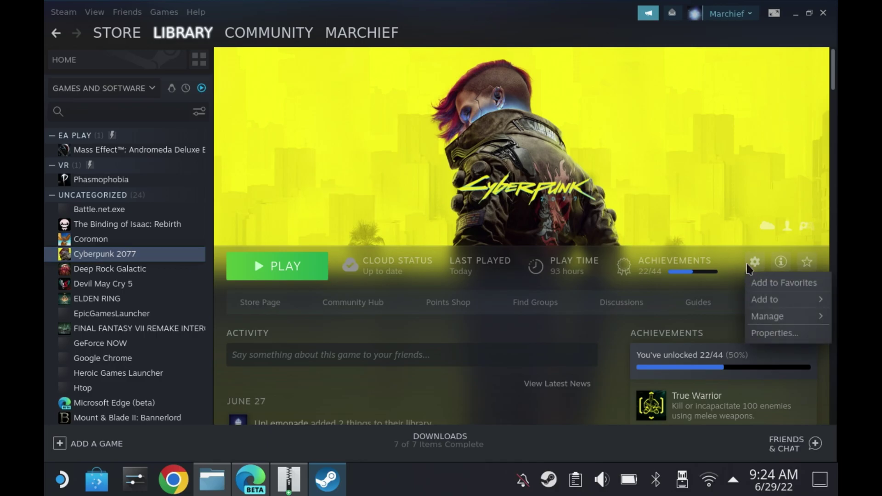
{"action": "mouse_move", "coordinate": [795, 325]}
{"action": "left_click", "coordinate": [707, 353]}
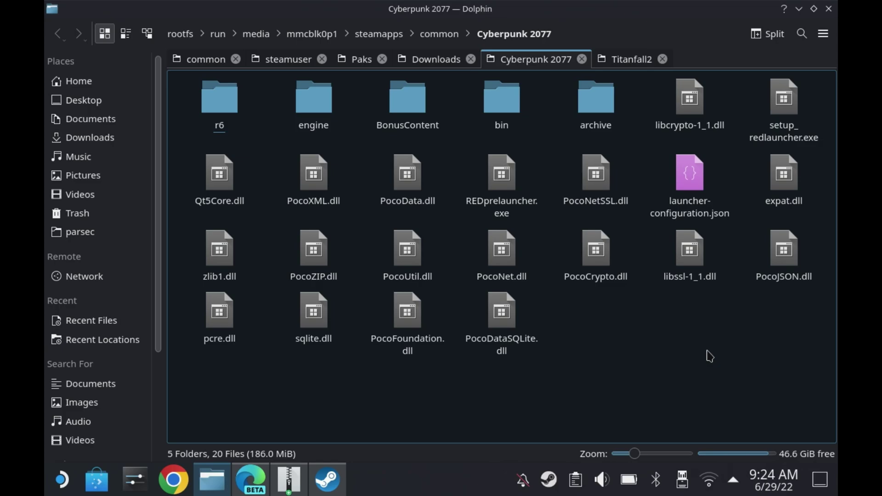
Go into the game's bin > x64 folder and bring up actions for the downloaded mod archive
{"action": "left_click", "coordinate": [511, 108]}
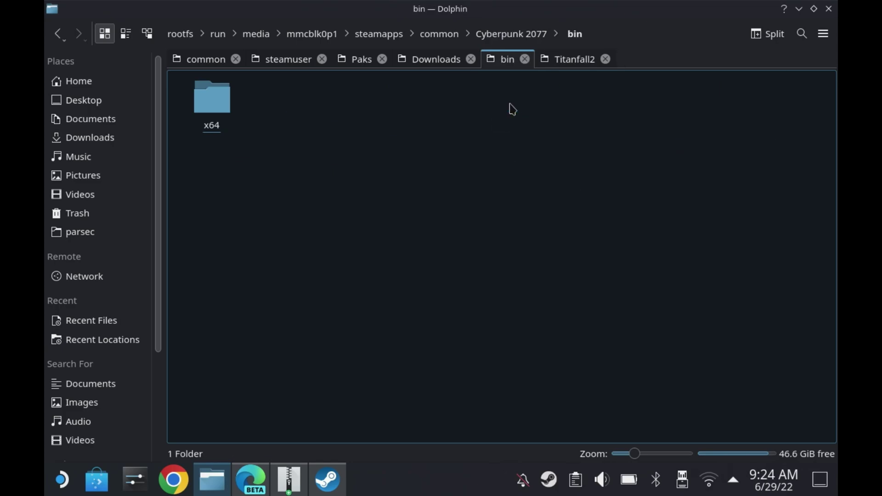
{"action": "left_click", "coordinate": [212, 112]}
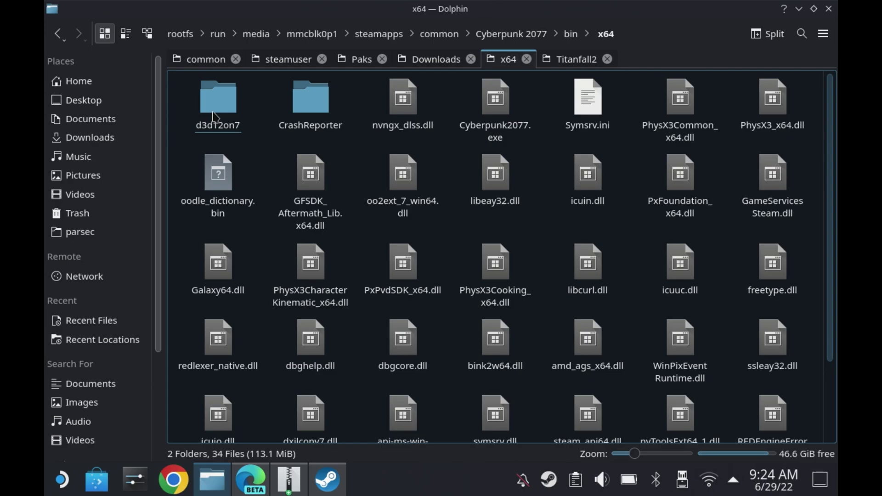
{"action": "scroll", "coordinate": [827, 388], "scroll_direction": "down", "scroll_amount": 2}
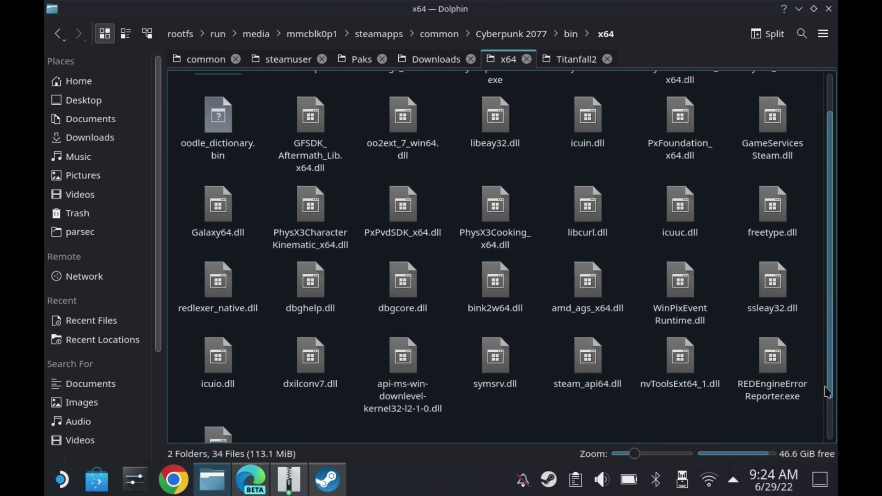
{"action": "scroll", "coordinate": [827, 388], "scroll_direction": "up", "scroll_amount": 2}
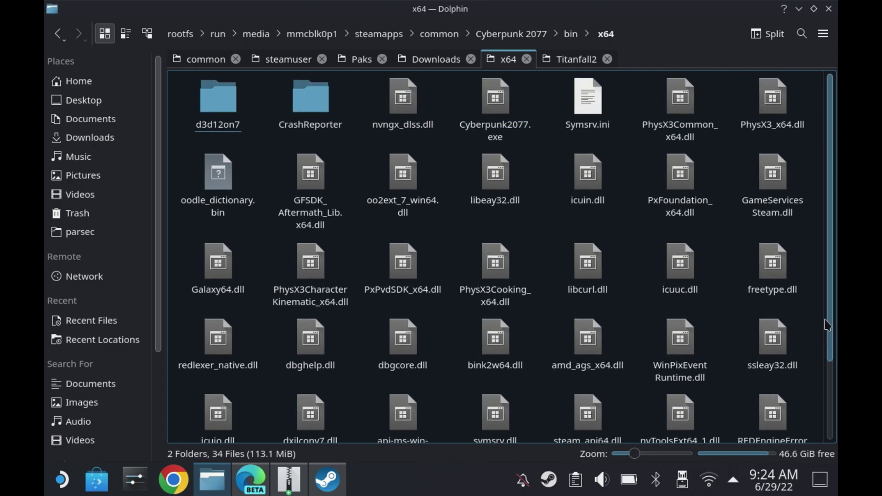
{"action": "scroll", "coordinate": [828, 325], "scroll_direction": "down", "scroll_amount": 4}
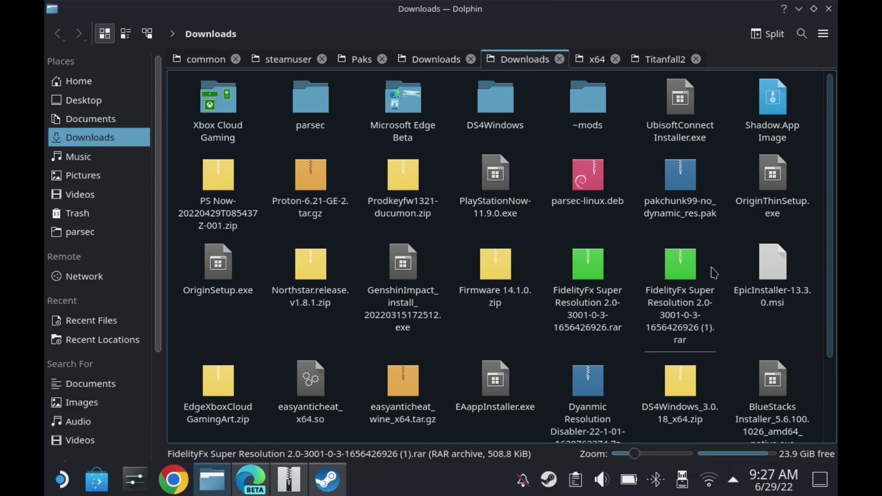
{"action": "right_click", "coordinate": [689, 276]}
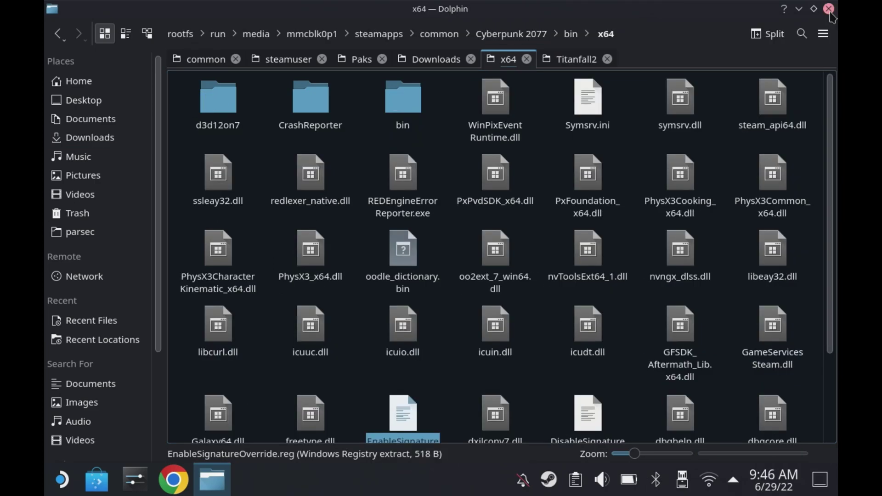
Cut nvngx.dll from the nested bin/x64 subfolder
{"action": "left_click", "coordinate": [405, 113]}
{"action": "left_click", "coordinate": [229, 114]}
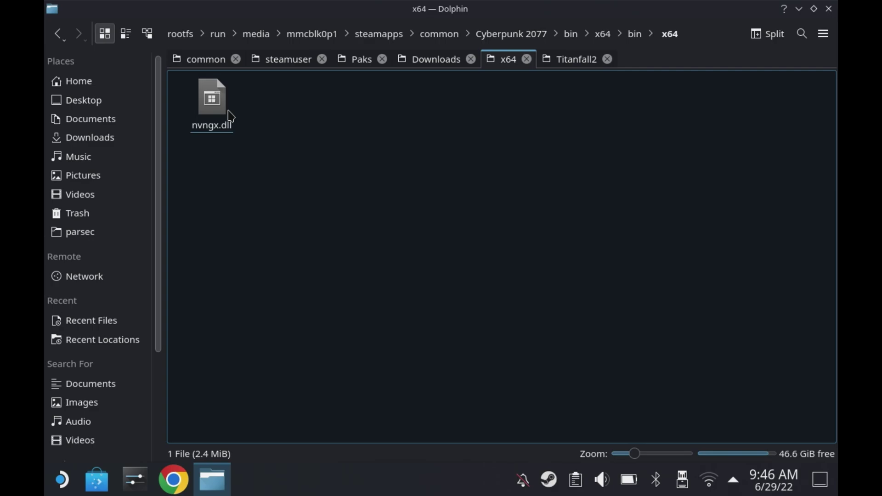
{"action": "right_click", "coordinate": [215, 111]}
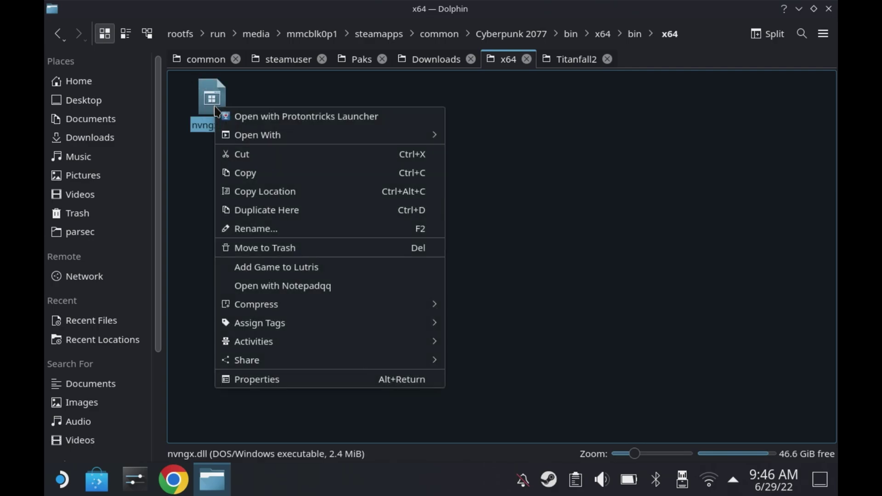
{"action": "left_click", "coordinate": [305, 164]}
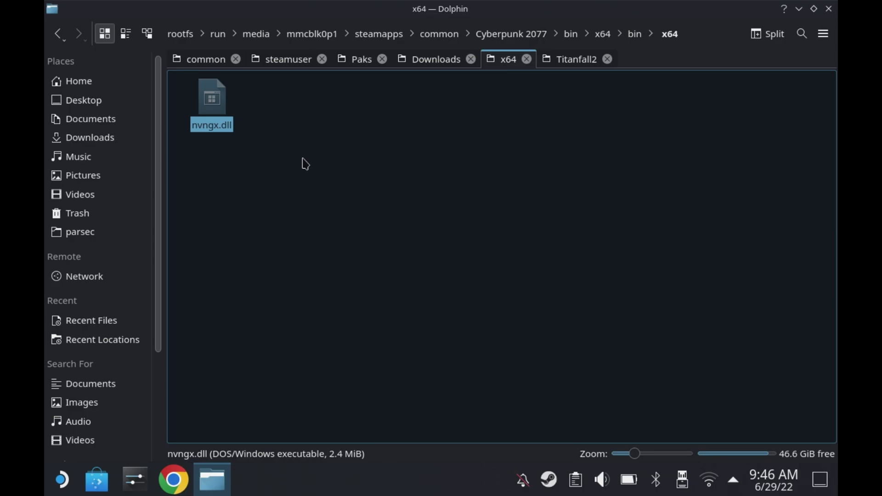
Paste nvngx.dll into the game's main x64 folder beside nvngx_dlss.dll
{"action": "left_click", "coordinate": [598, 36]}
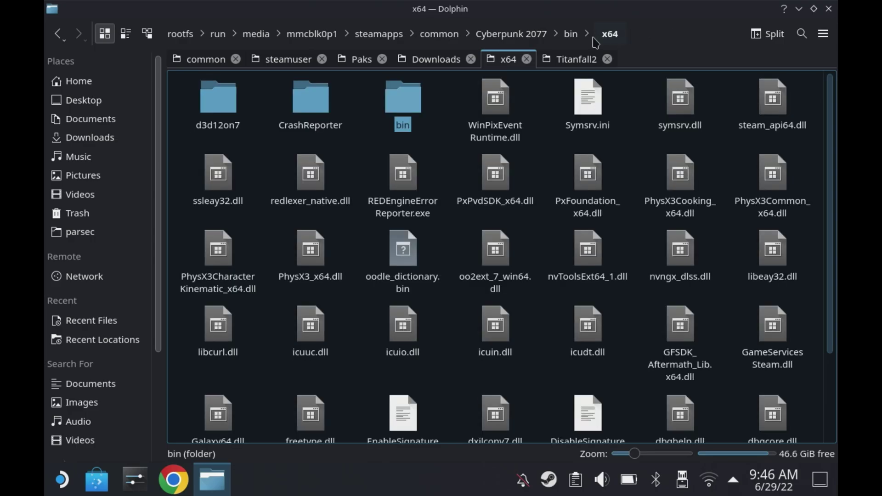
{"action": "left_click", "coordinate": [640, 151]}
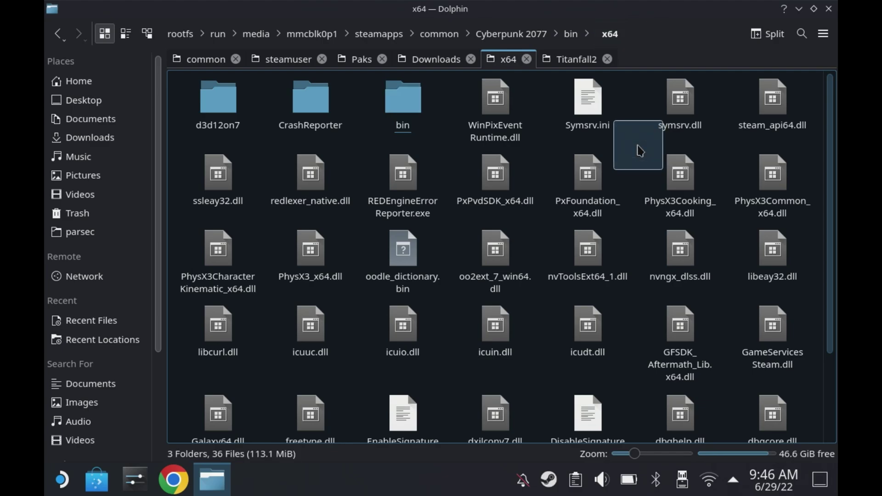
{"action": "right_click", "coordinate": [641, 151]}
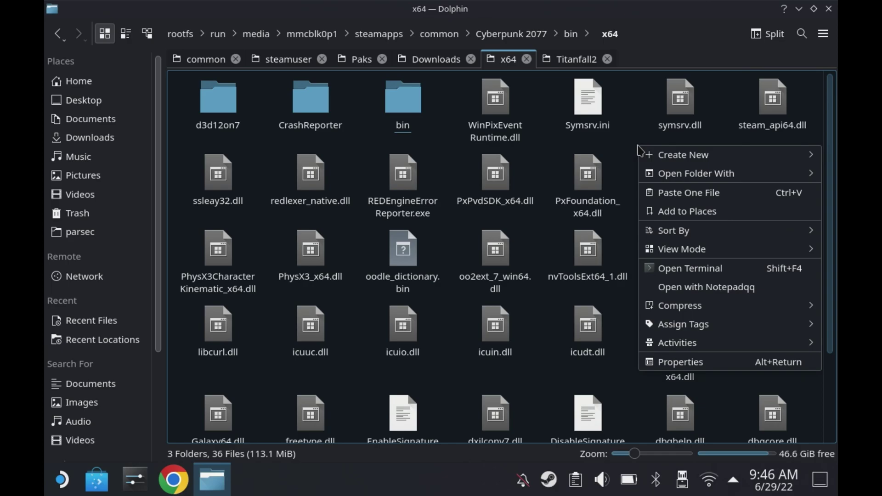
{"action": "left_click", "coordinate": [717, 193]}
{"action": "scroll", "coordinate": [827, 276], "scroll_direction": "down", "scroll_amount": 1}
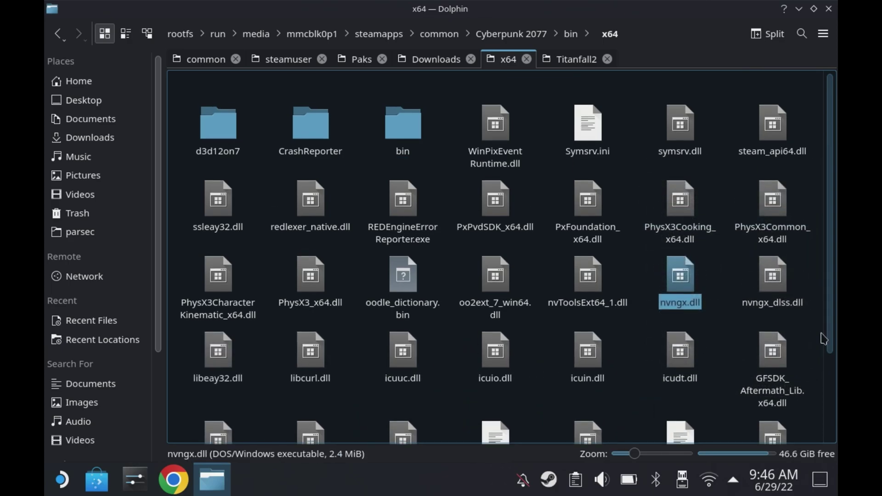
{"action": "scroll", "coordinate": [828, 232], "scroll_direction": "down", "scroll_amount": 4}
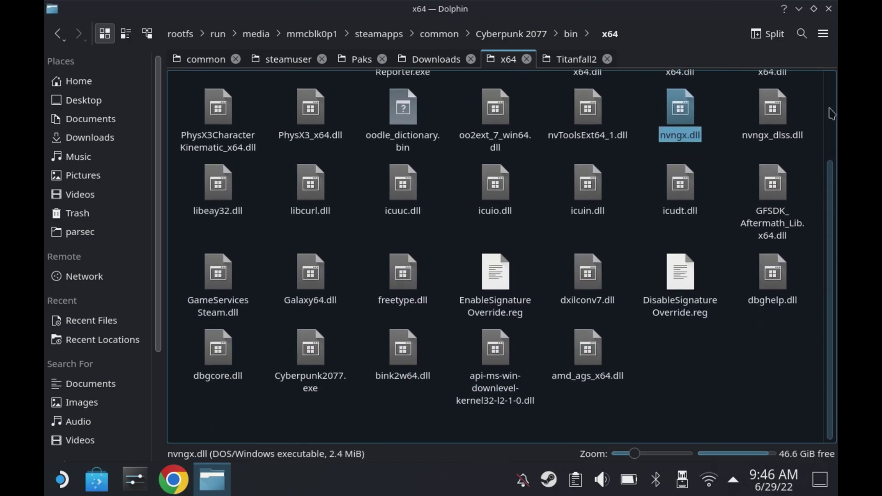
{"action": "scroll", "coordinate": [832, 114], "scroll_direction": "up", "scroll_amount": 5}
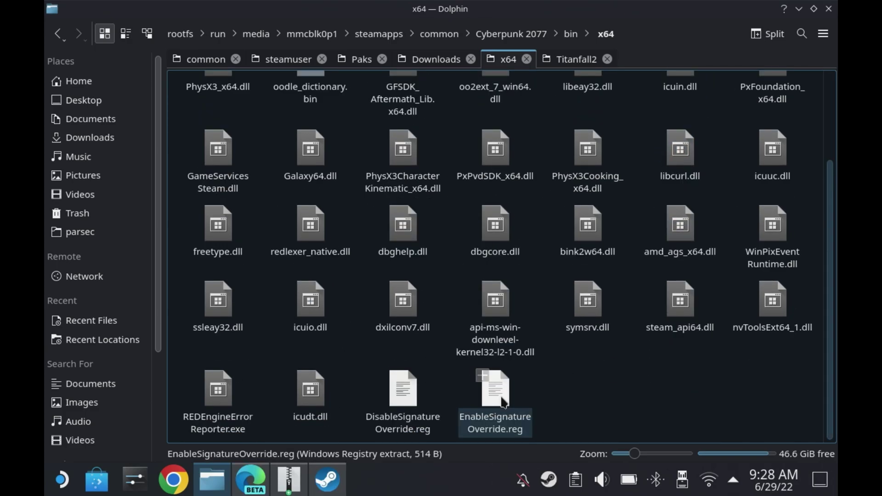
Bring up the Open With program choices for EnableSignatureOverride.reg
{"action": "left_click", "coordinate": [501, 399]}
{"action": "right_click", "coordinate": [504, 402]}
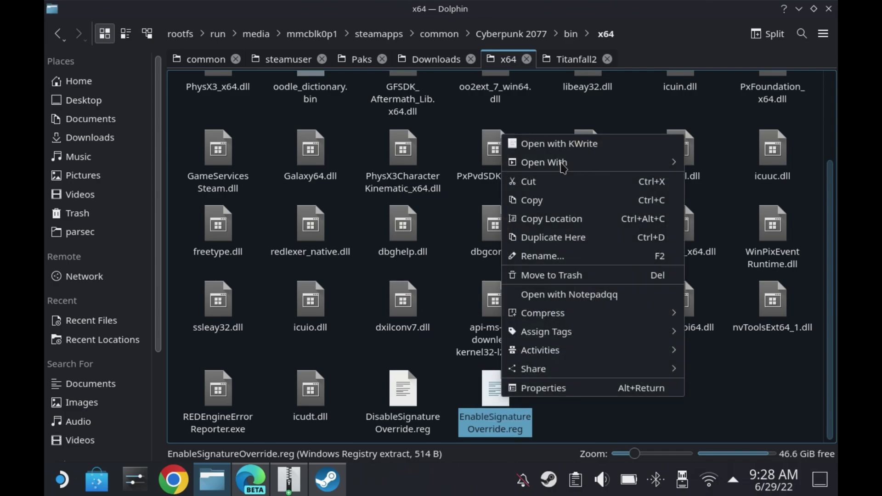
{"action": "mouse_move", "coordinate": [567, 164]}
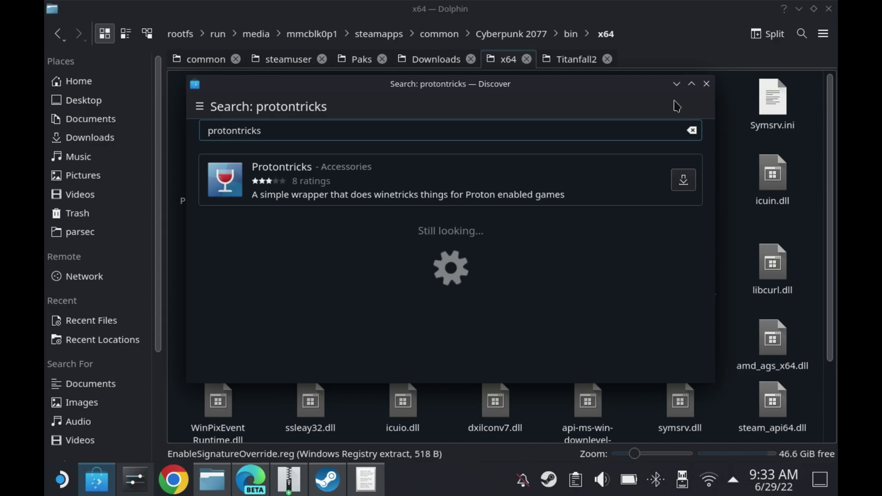
Install Protontricks from Discover's search results and close Discover
{"action": "left_click", "coordinate": [680, 185]}
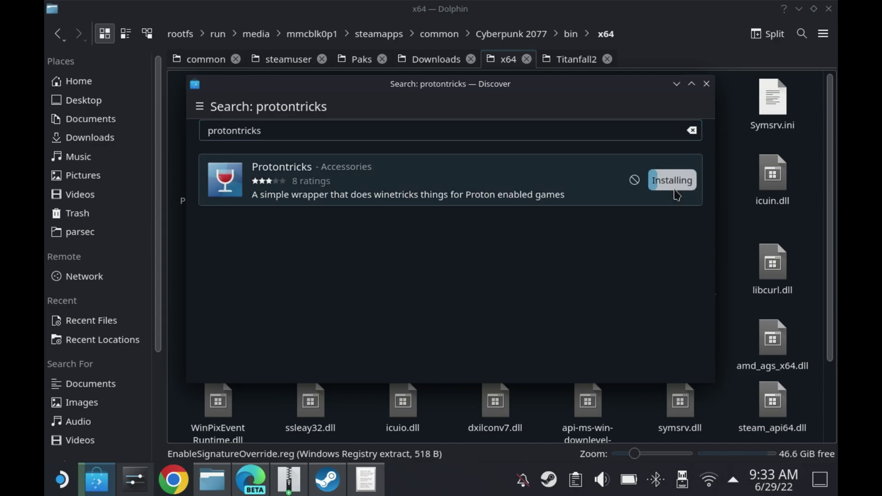
{"action": "left_click", "coordinate": [673, 181]}
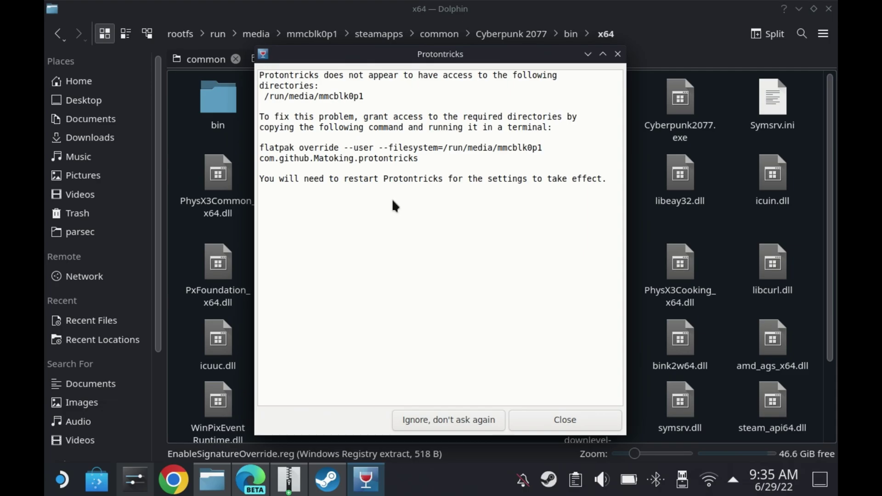
Select the suggested flatpak override command line, then dismiss the Protontricks warning
{"action": "double_click", "coordinate": [368, 149]}
{"action": "triple_click", "coordinate": [364, 156]}
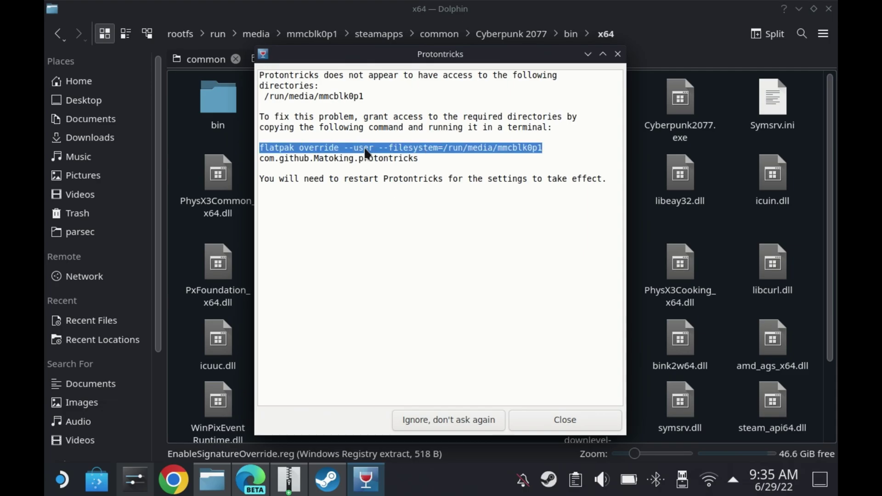
{"action": "key", "text": "Escape"}
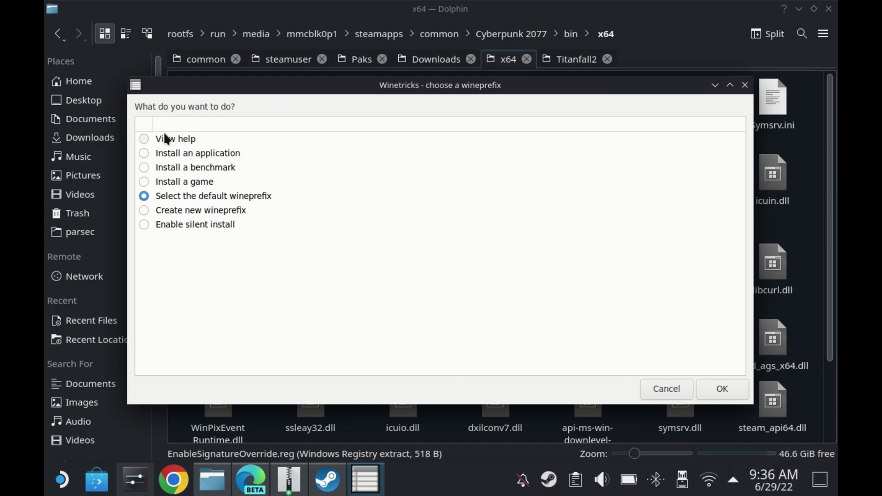
Begin a new 64-bit wineprefix in Winetricks, then abandon it for the game's existing prefix
{"action": "left_click", "coordinate": [194, 210]}
{"action": "left_click", "coordinate": [723, 389]}
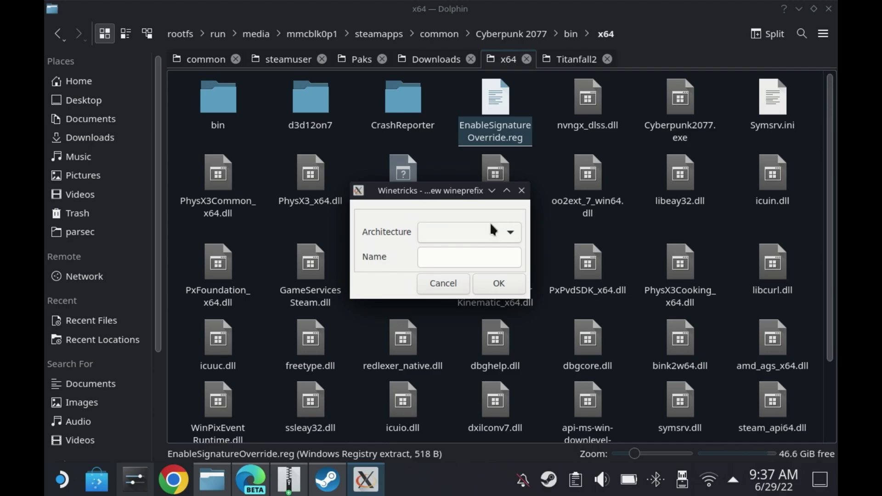
{"action": "left_click", "coordinate": [490, 237]}
{"action": "left_click", "coordinate": [462, 252]}
{"action": "left_click", "coordinate": [466, 253]}
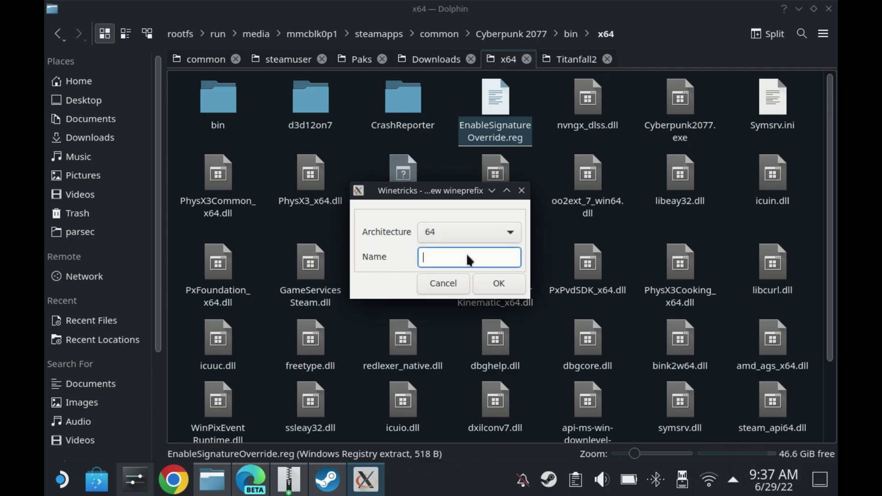
{"action": "left_click", "coordinate": [441, 278]}
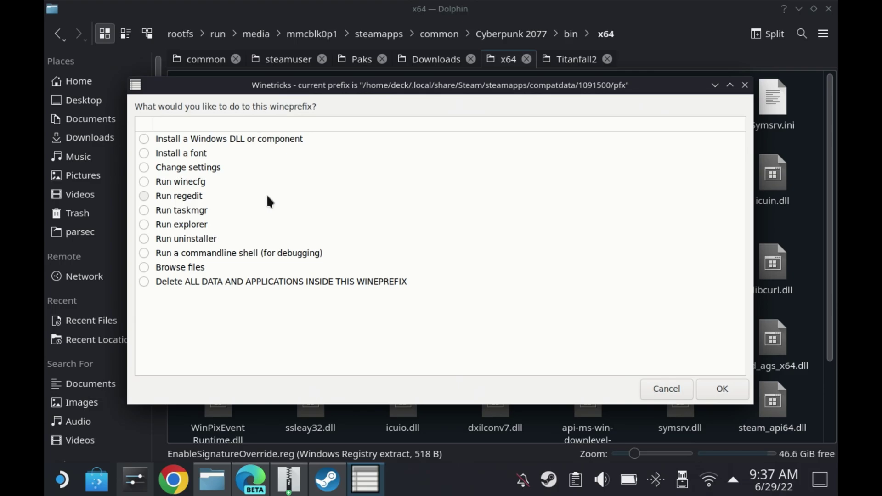
Run regedit in the game's prefix, agreeing to the statistics request and dismissing the thanks message
{"action": "left_click", "coordinate": [154, 197]}
{"action": "left_click", "coordinate": [722, 389]}
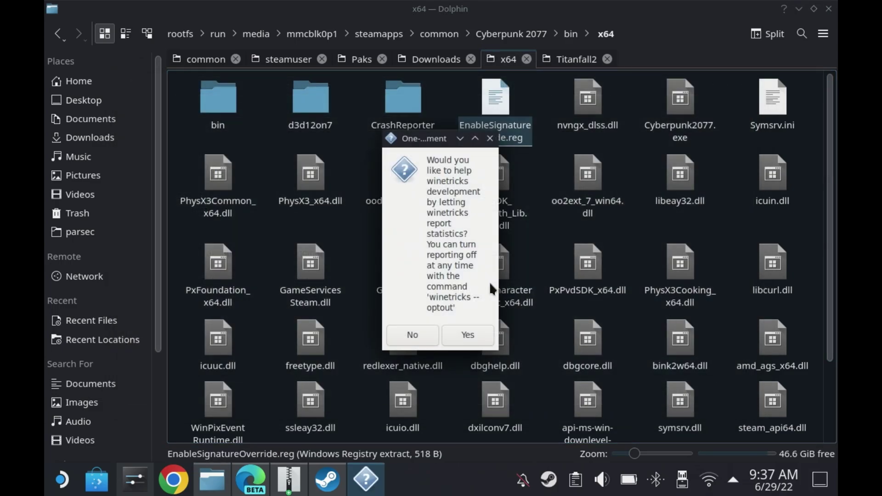
{"action": "left_click", "coordinate": [465, 335]}
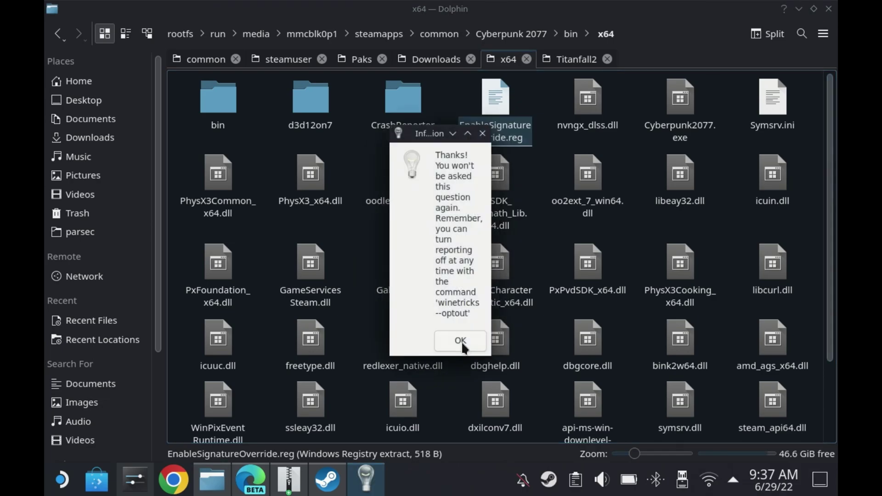
{"action": "left_click_drag", "start_coordinate": [460, 310], "coordinate": [459, 335]}
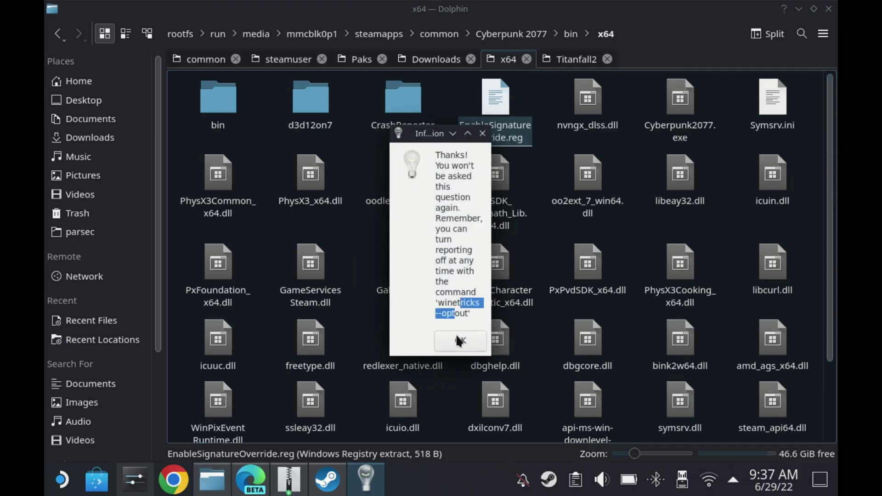
{"action": "left_click", "coordinate": [459, 344]}
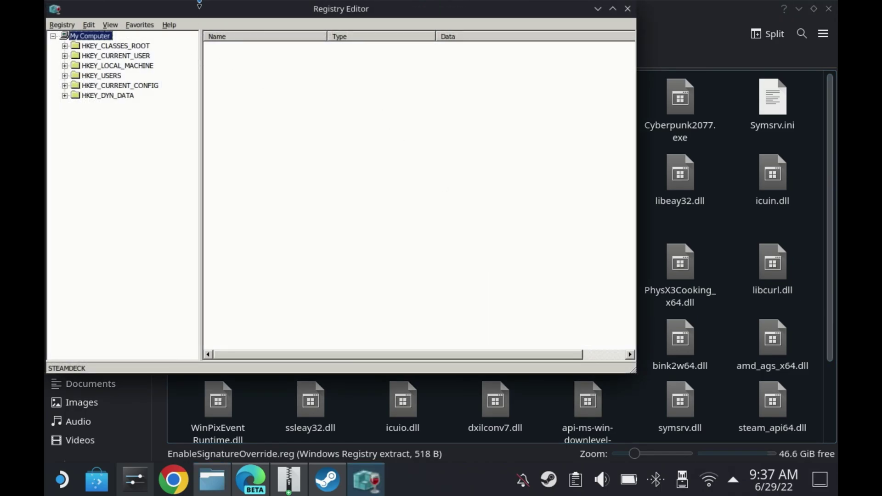
Move the Registry Editor window lower and start Registry > Import Registry File
{"action": "left_click_drag", "start_coordinate": [138, 10], "coordinate": [201, 162]}
{"action": "left_click", "coordinate": [125, 179]}
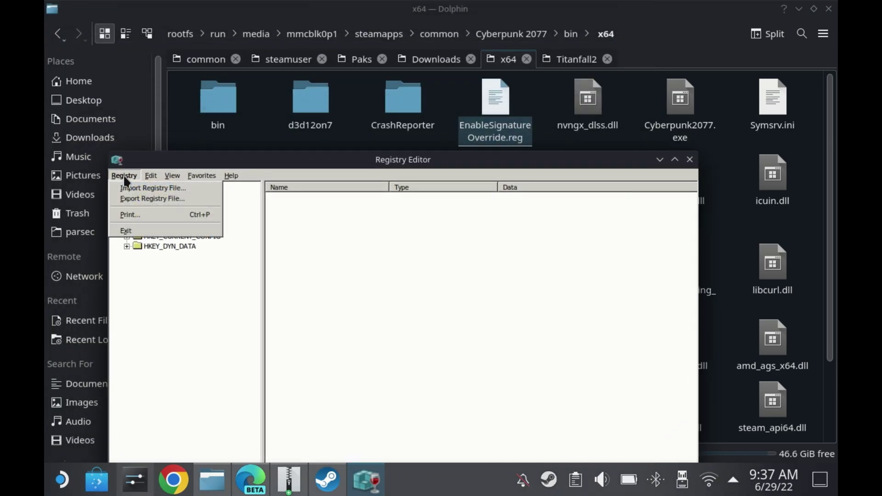
{"action": "left_click", "coordinate": [128, 189]}
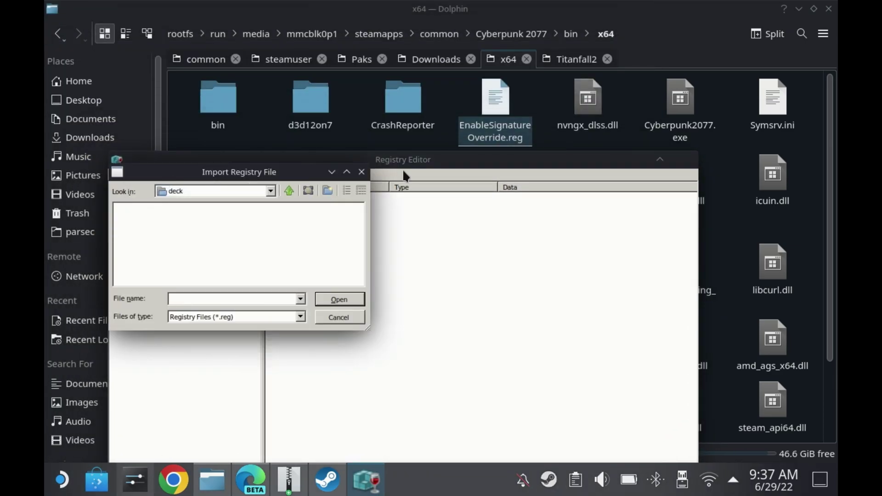
{"action": "left_click", "coordinate": [492, 106]}
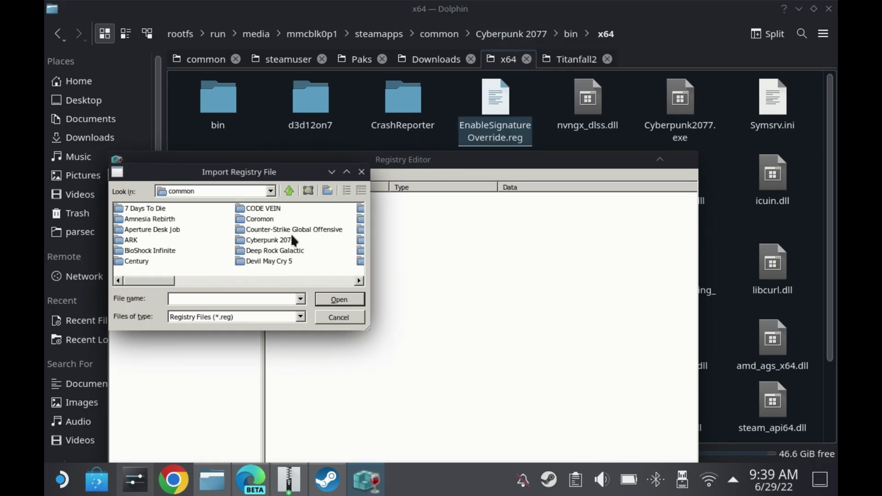
Browse to Cyberpunk 2077 > bin > x64 and import EnableSignatureOverride.reg
{"action": "double_click", "coordinate": [290, 239]}
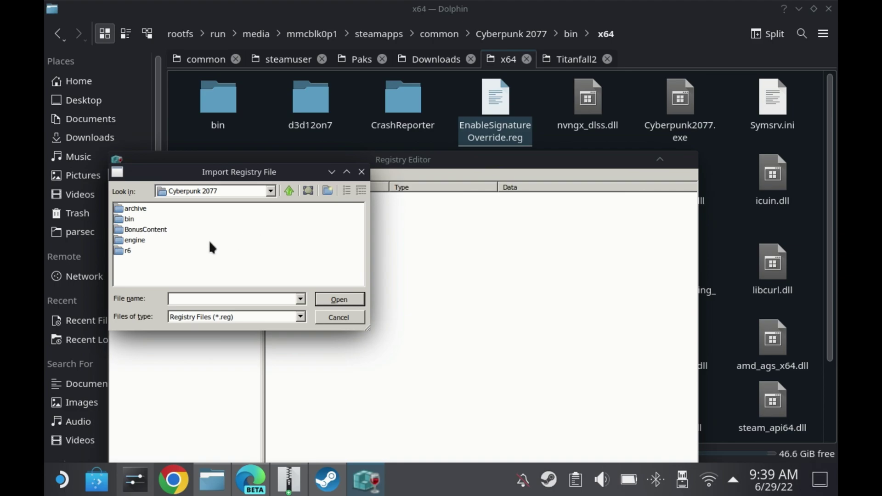
{"action": "left_click", "coordinate": [130, 220]}
{"action": "double_click", "coordinate": [121, 220]}
{"action": "double_click", "coordinate": [122, 209]}
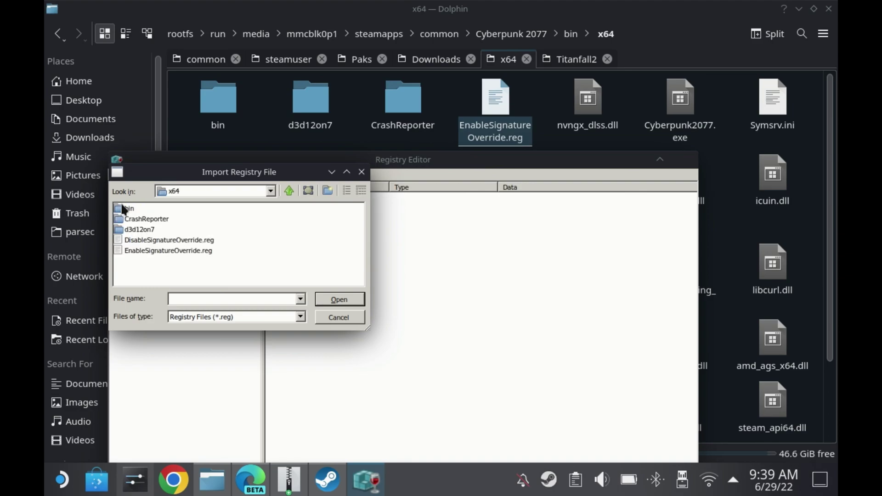
{"action": "left_click", "coordinate": [154, 251]}
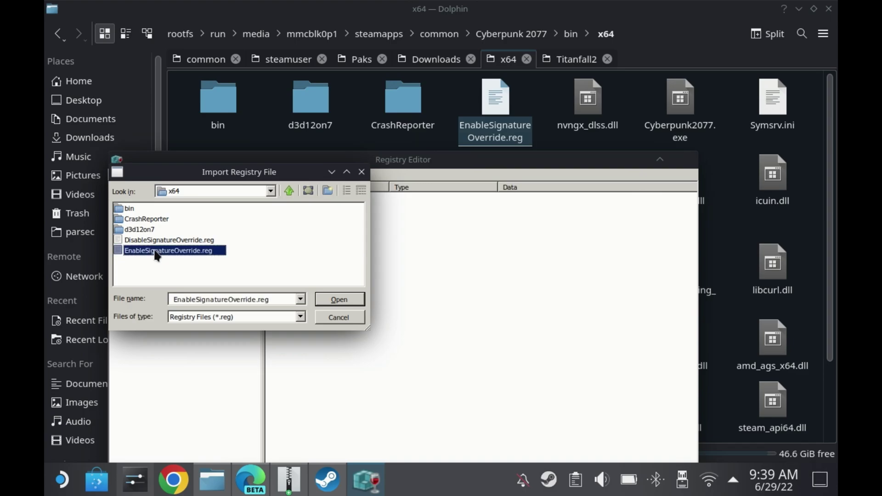
{"action": "left_click", "coordinate": [330, 300]}
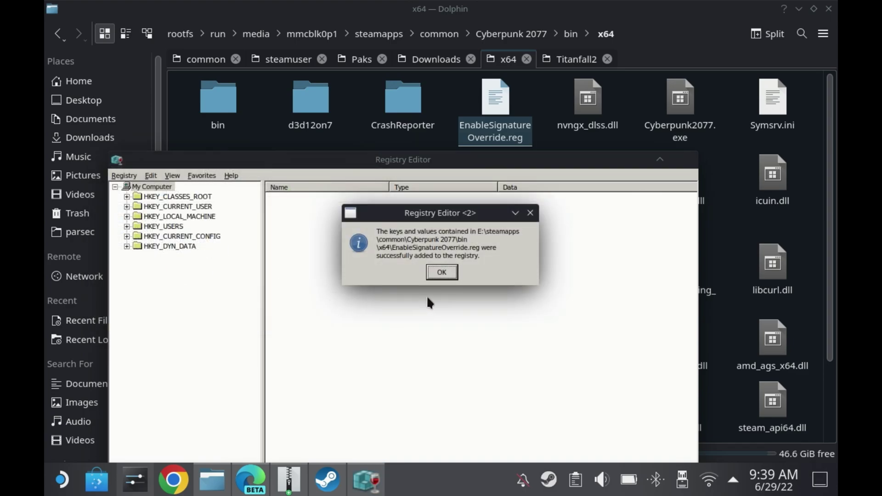
Acknowledge the successful .reg import, close Wine Registry Editor, and minimize Dolphin
{"action": "left_click", "coordinate": [443, 273]}
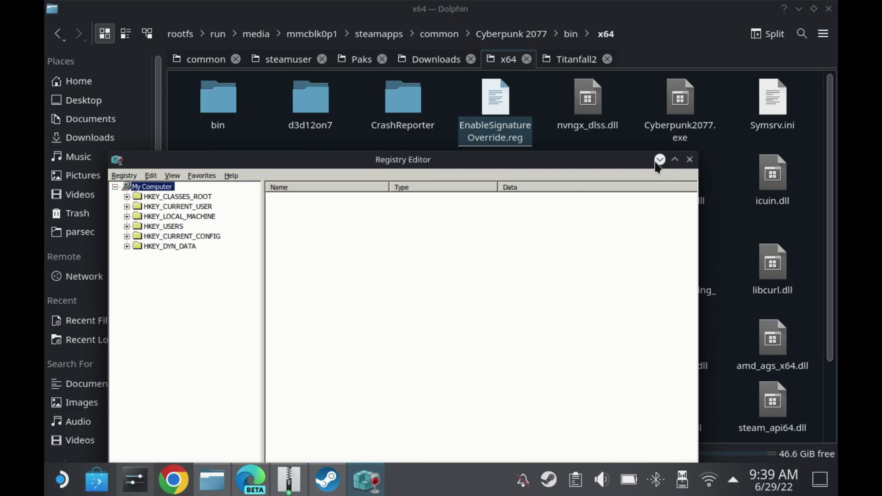
{"action": "left_click", "coordinate": [690, 159]}
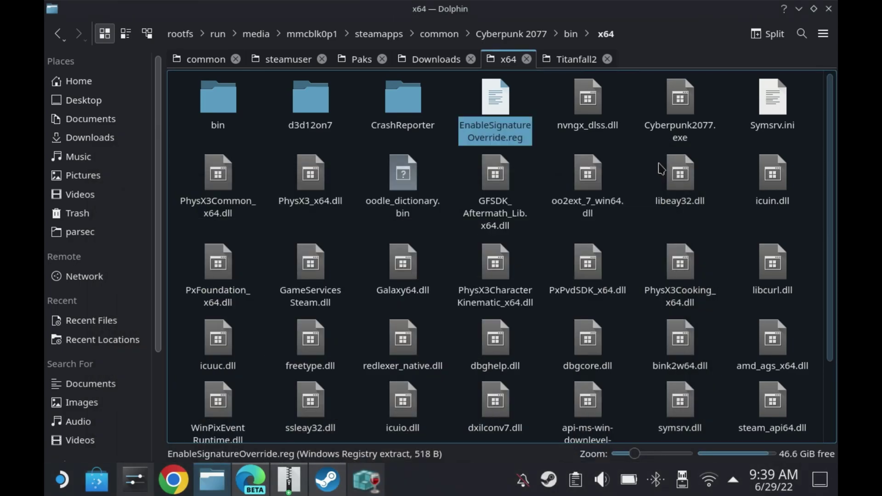
{"action": "left_click", "coordinate": [798, 10]}
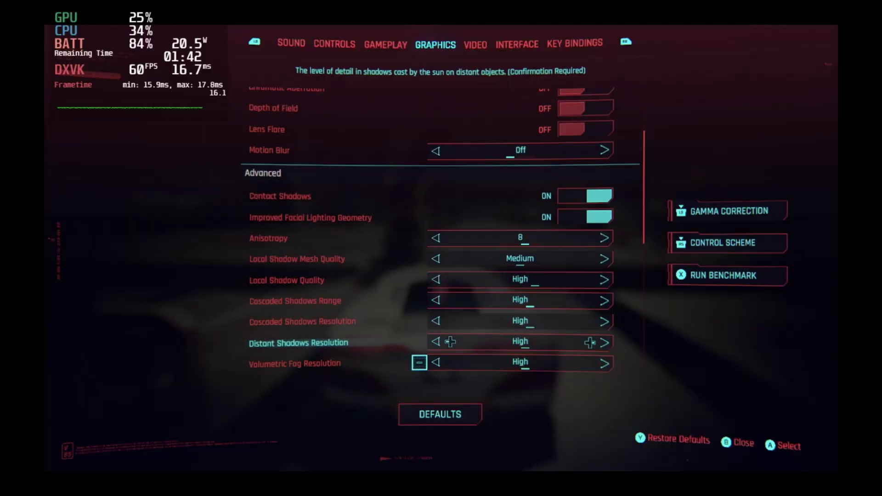
Switch DLSS from Off to Quality under Resolution Scaling, apply it, and resume play
{"action": "scroll", "coordinate": [419, 362], "scroll_direction": "down", "scroll_amount": 10}
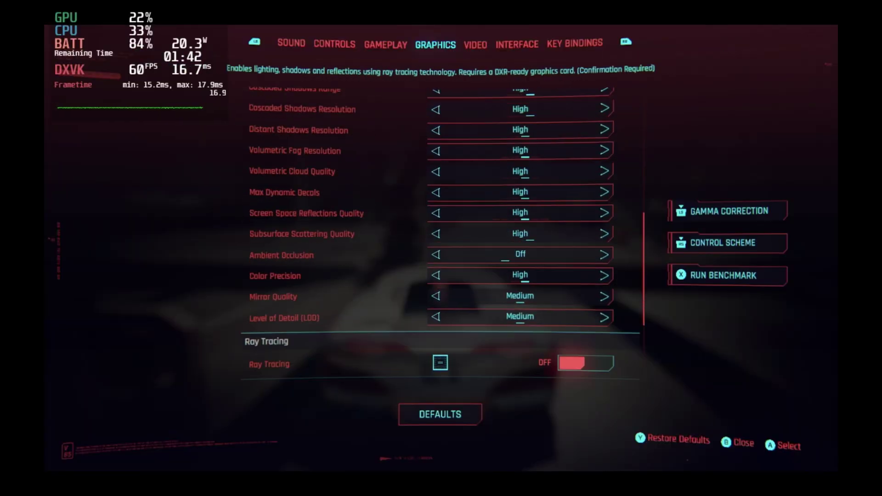
{"action": "scroll", "coordinate": [415, 102], "scroll_direction": "up", "scroll_amount": 3}
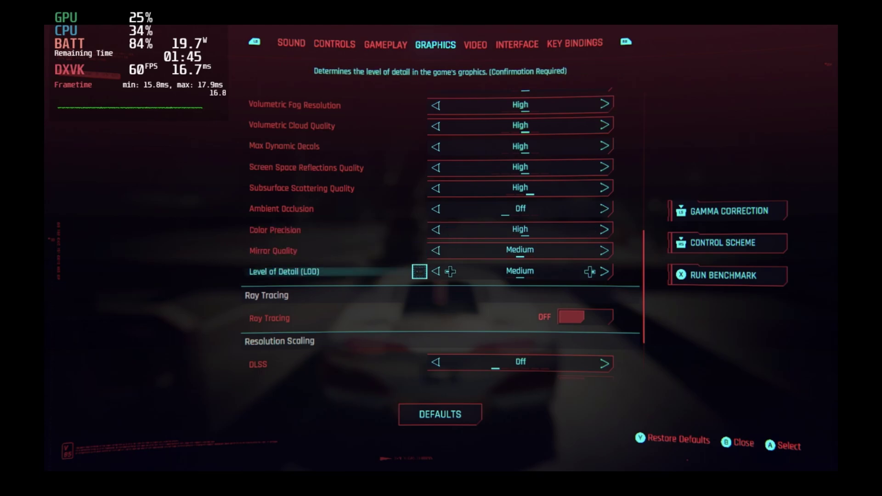
{"action": "left_click", "coordinate": [419, 362]}
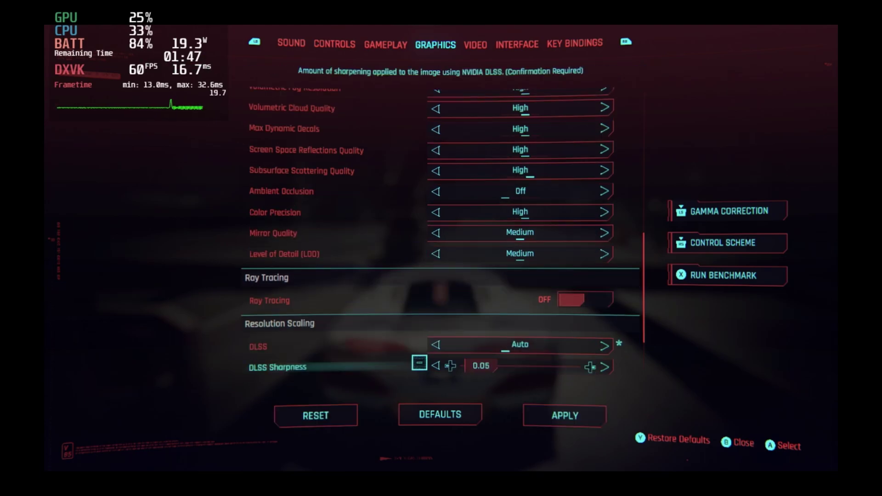
{"action": "key", "text": "Up"}
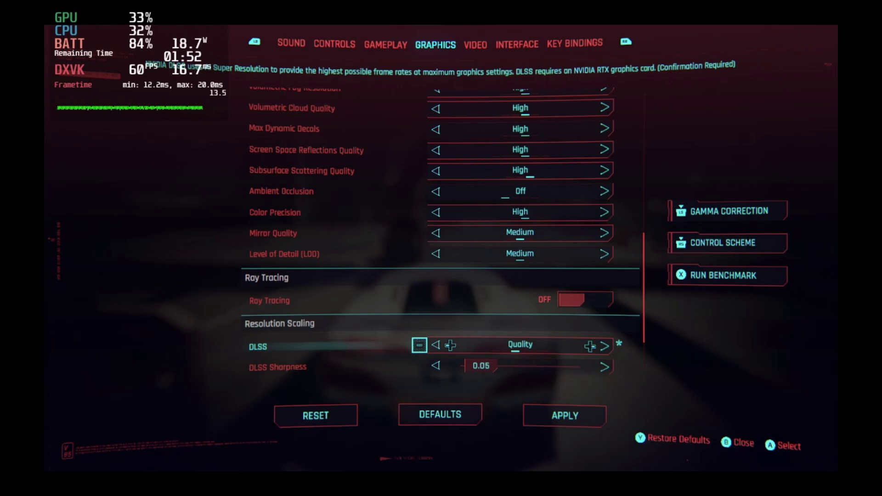
{"action": "key", "text": "Down"}
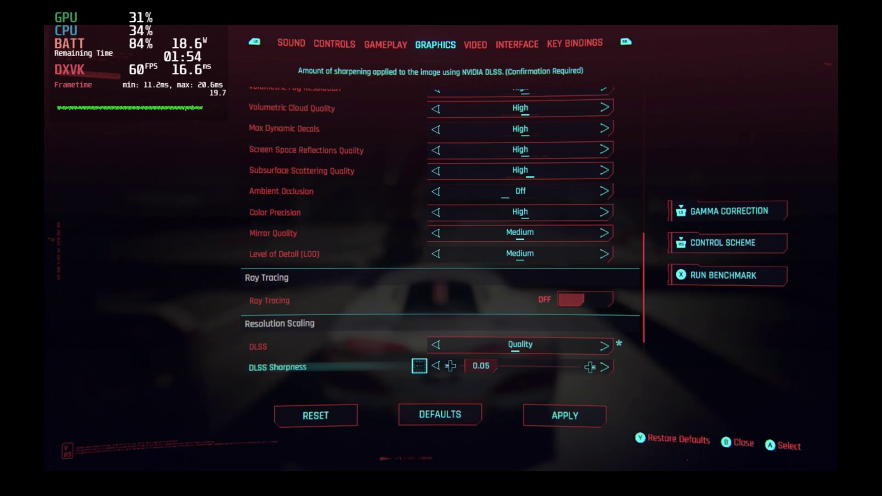
{"action": "key", "text": "Down"}
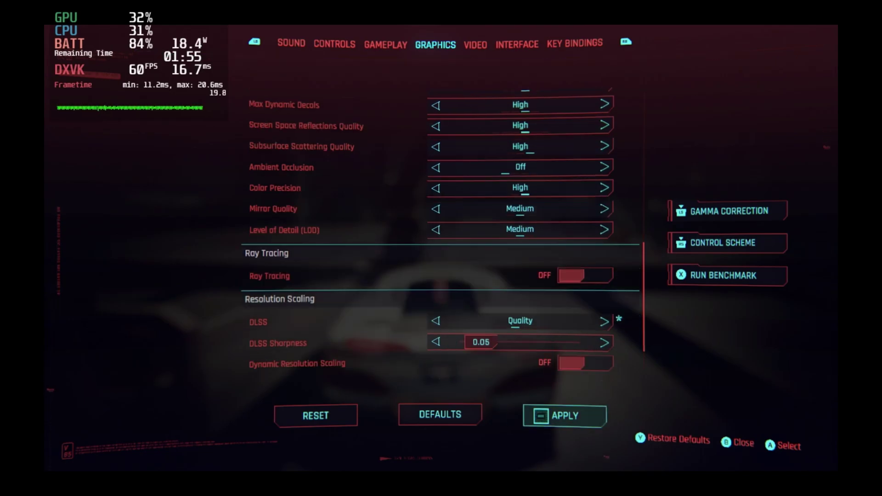
{"action": "left_click", "coordinate": [541, 416]}
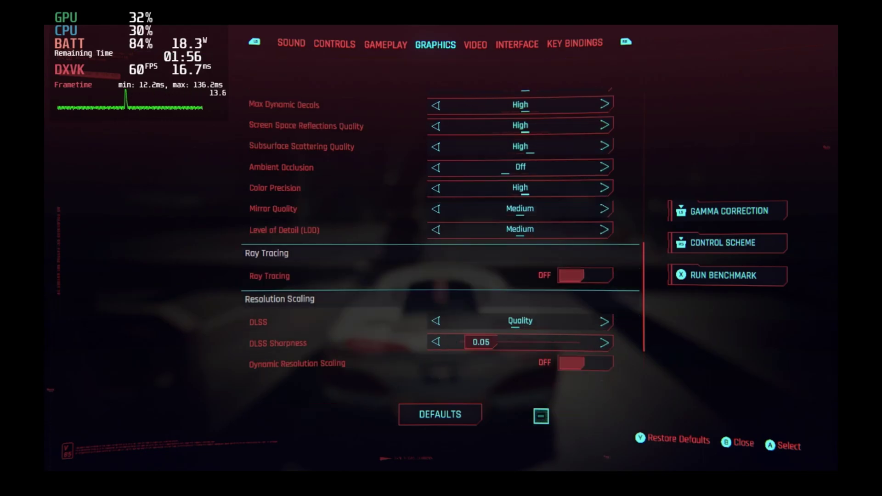
{"action": "key", "text": "Escape"}
{"action": "key", "text": "Escape"}
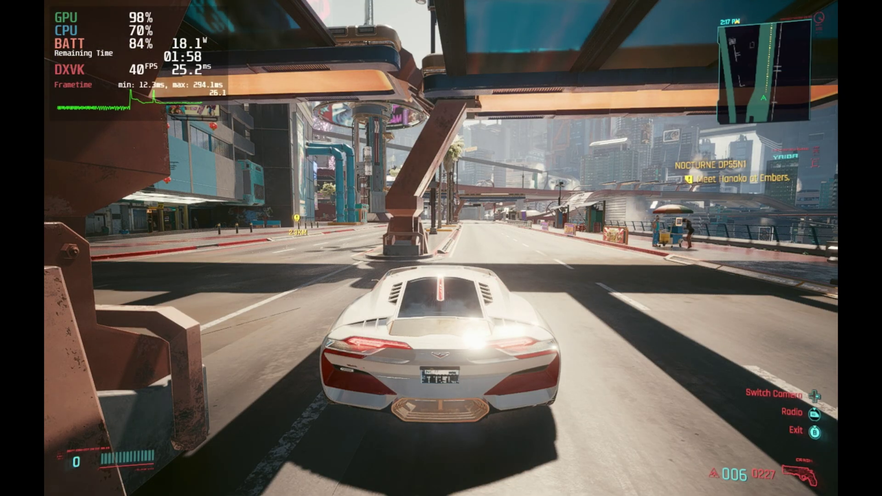
Drive the white car under the overpass to about 138 km/h, watching FPS around 31–35
{"action": "key", "text": "w"}
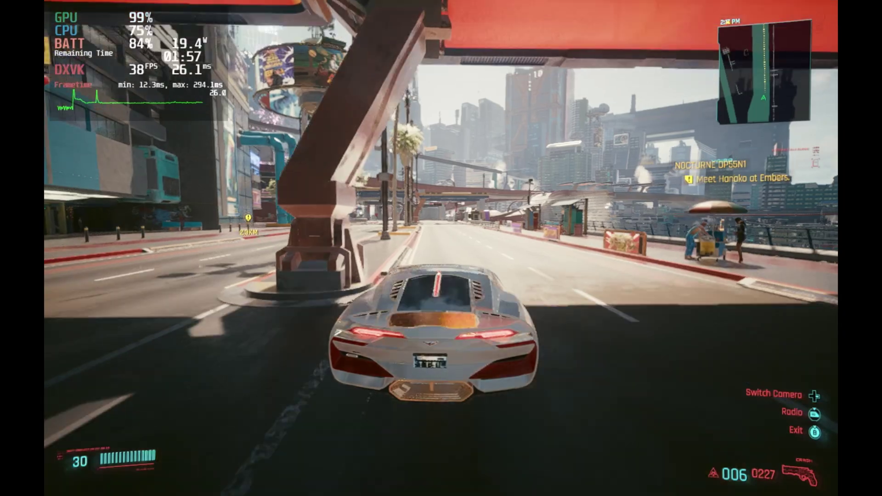
{"action": "key", "text": "w"}
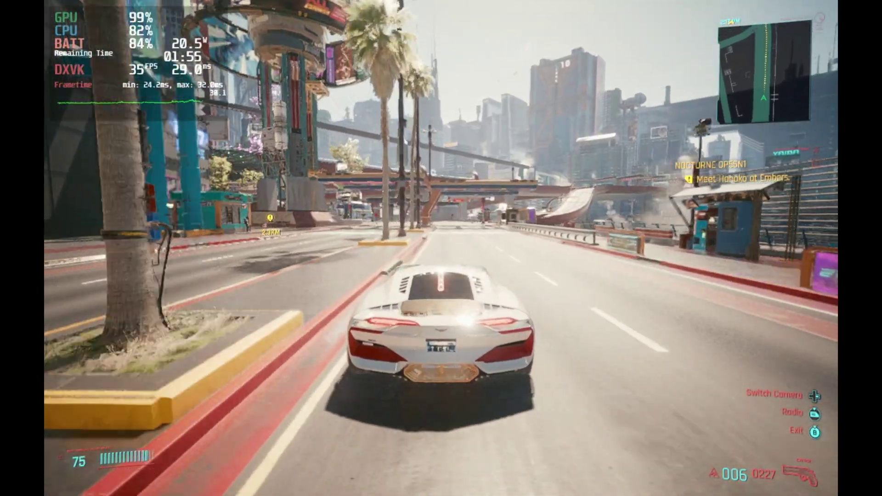
{"action": "key", "text": "w"}
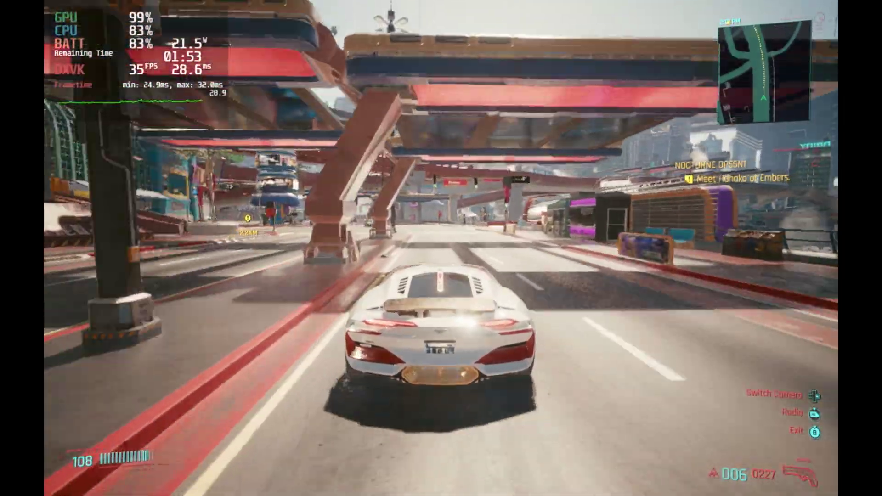
{"action": "key", "text": "w"}
{"action": "key", "text": "a"}
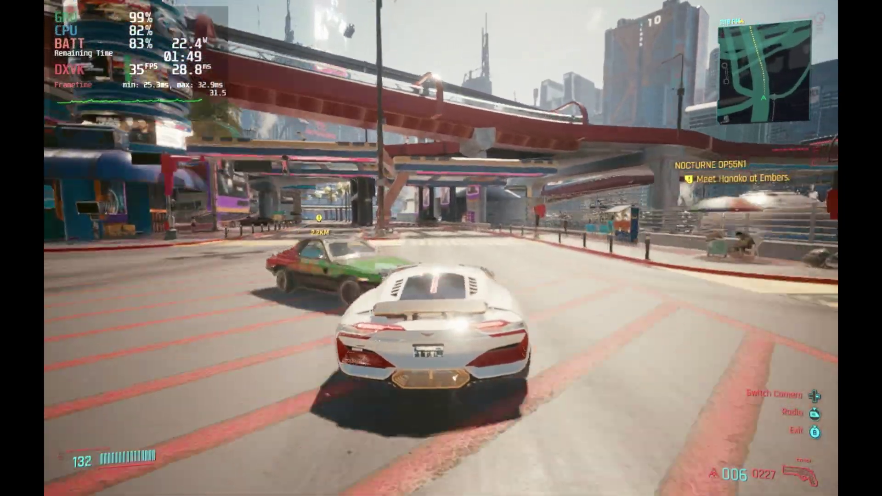
{"action": "key", "text": "w"}
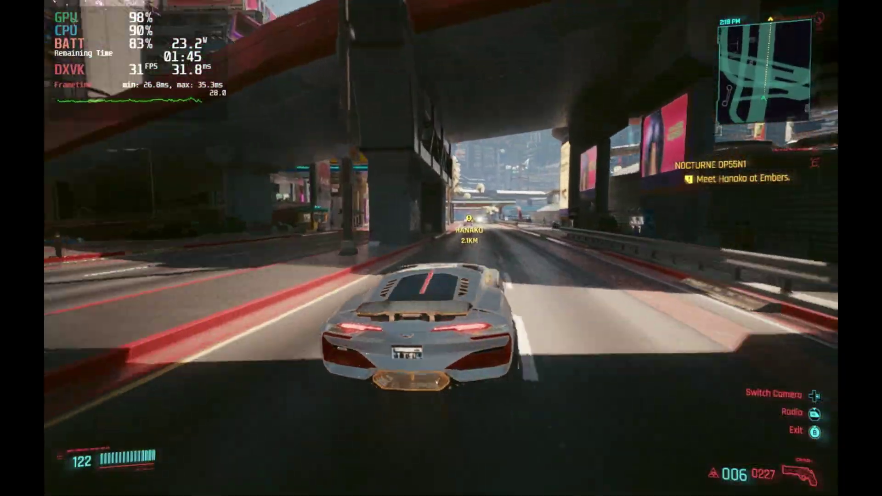
{"action": "key", "text": "w"}
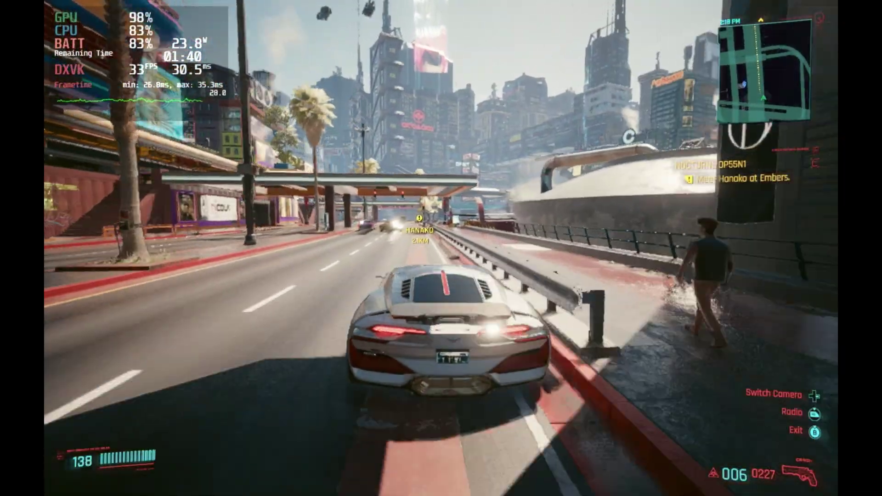